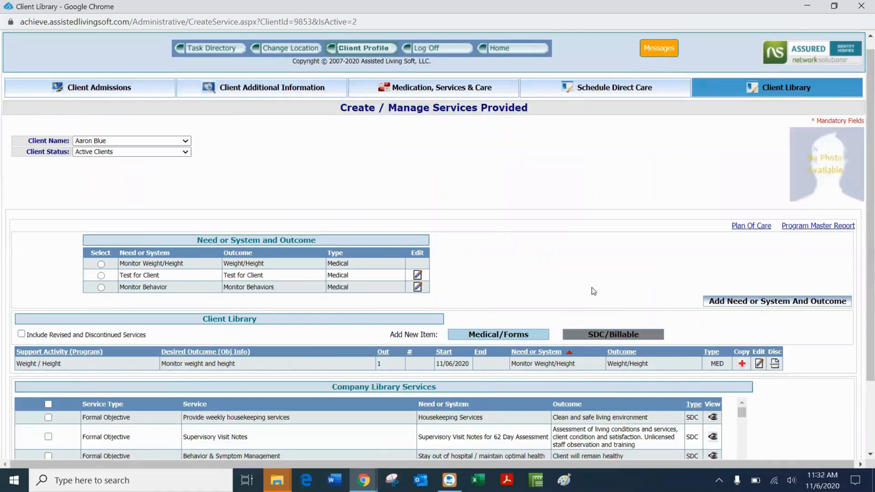
Approve the Covid-19 Screening questions, Vitals and Blood Glucose services from the company library for the client.
scroll(640, 352, down, 3)
scroll(640, 351, down, 5)
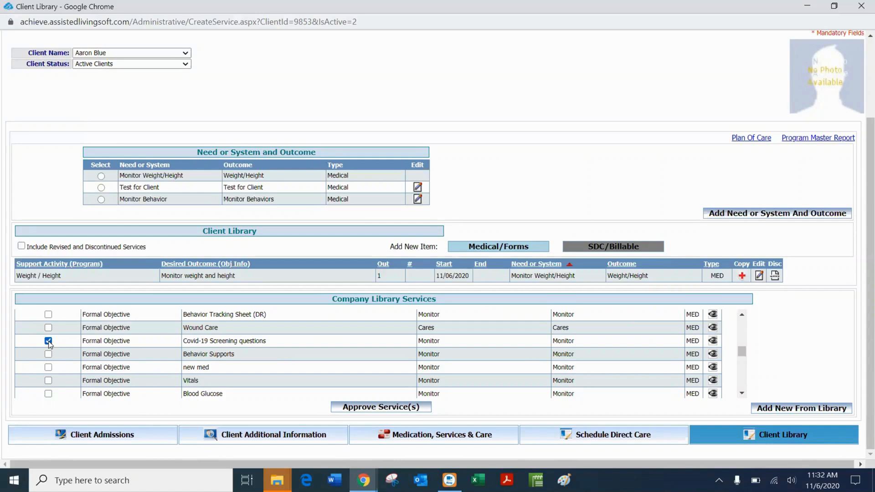
click(49, 394)
scroll(282, 336, down, 1)
click(394, 406)
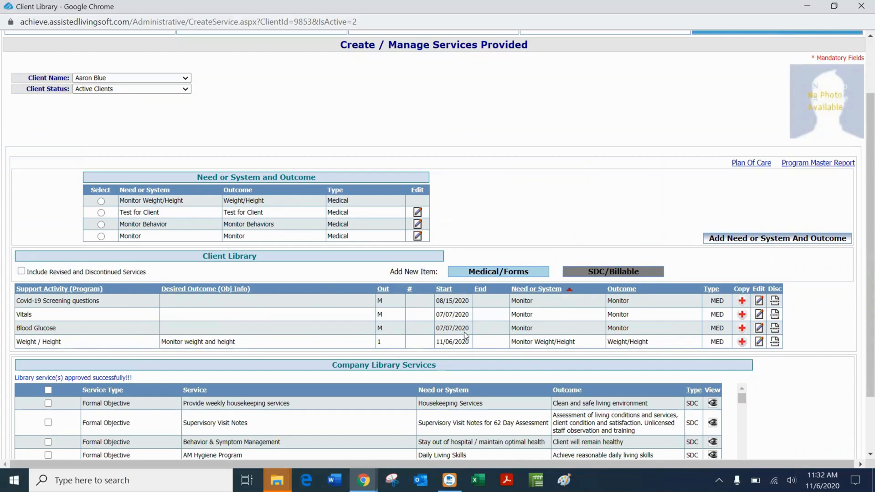
Open the client's Medication, Services and Care schedule and set the entry type to Medical Service.
scroll(412, 337, up, 2)
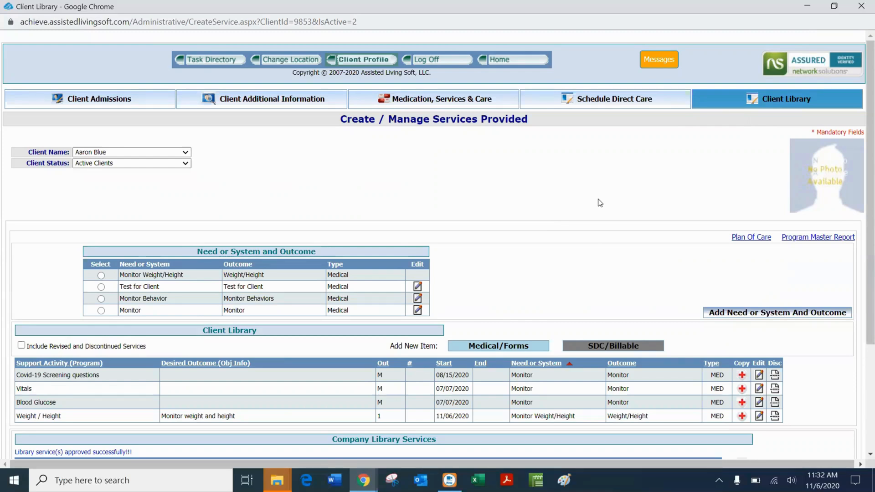
click(385, 101)
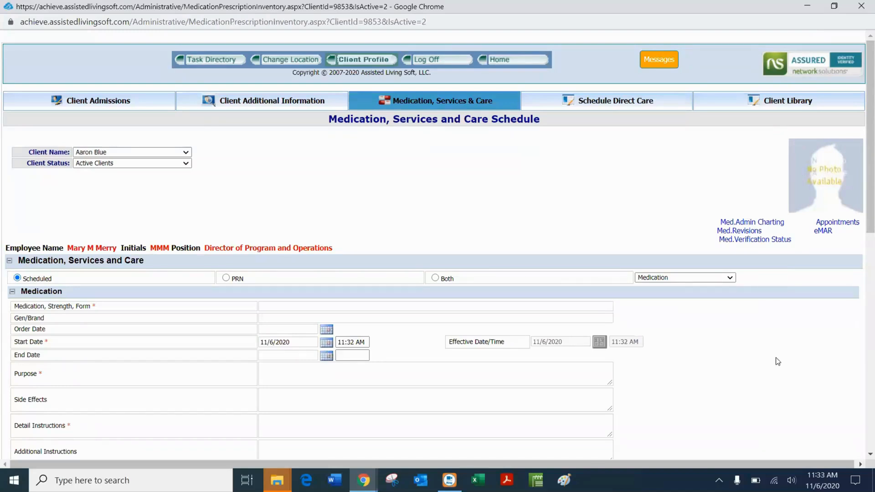
click(729, 278)
click(671, 310)
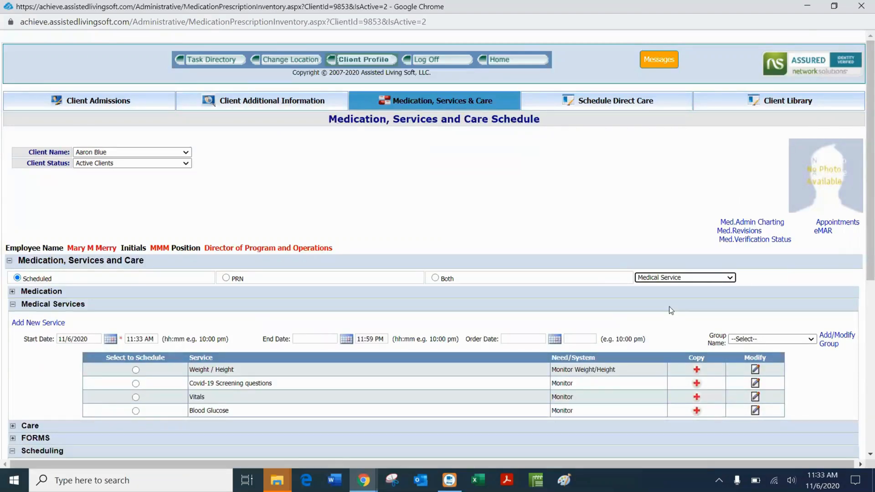
Select Covid-19 Screening questions for scheduling and set its start time to 07:33 AM.
scroll(463, 206, down, 3)
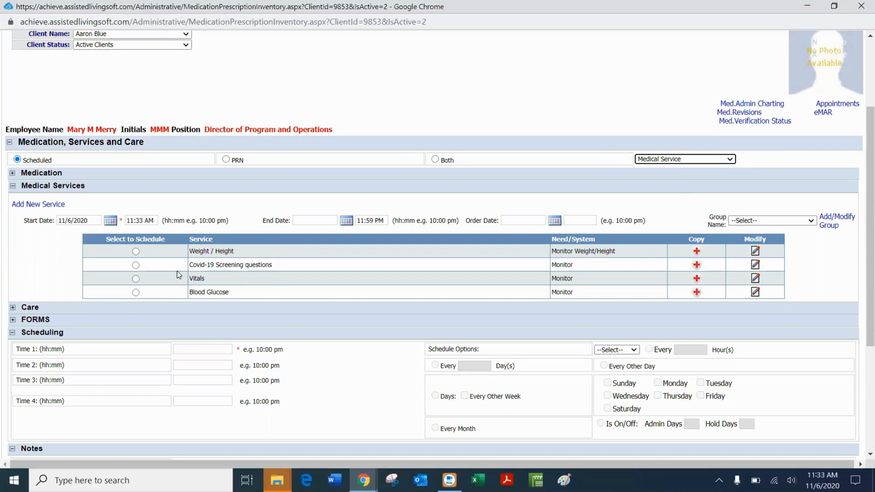
click(135, 265)
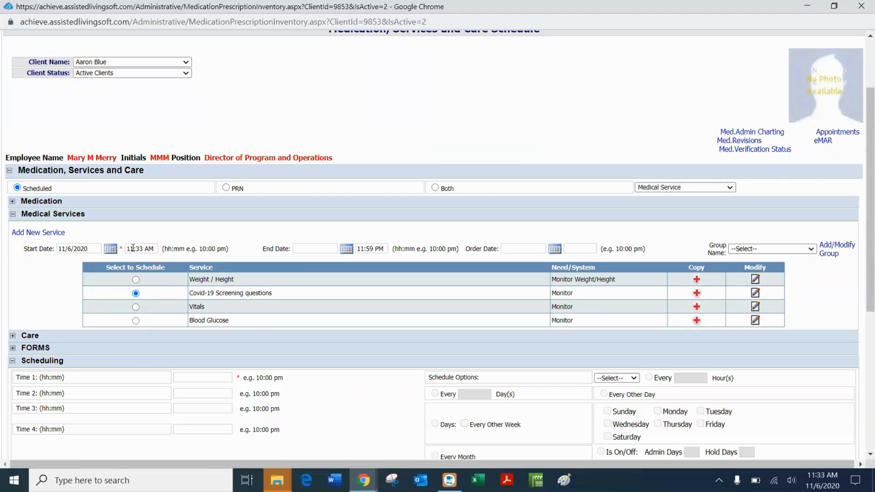
drag(134, 249, 123, 246)
text(07)
Set Time 1 to 08:00 AM and Time 2 to 09:00 PM for the Covid-19 screening, and insert the record.
click(227, 378)
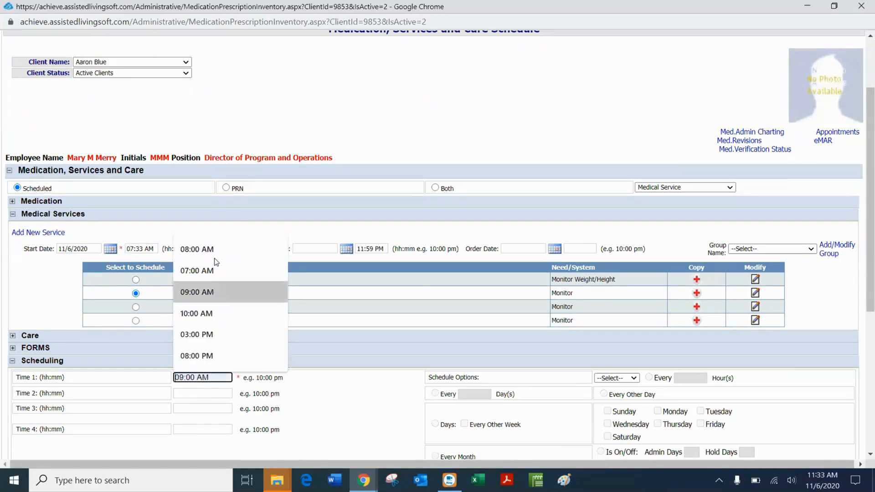
click(217, 257)
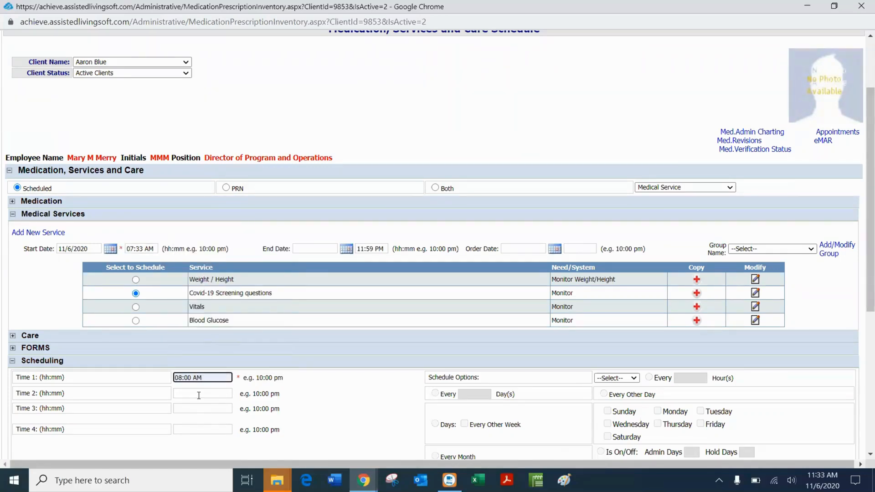
click(199, 395)
click(198, 375)
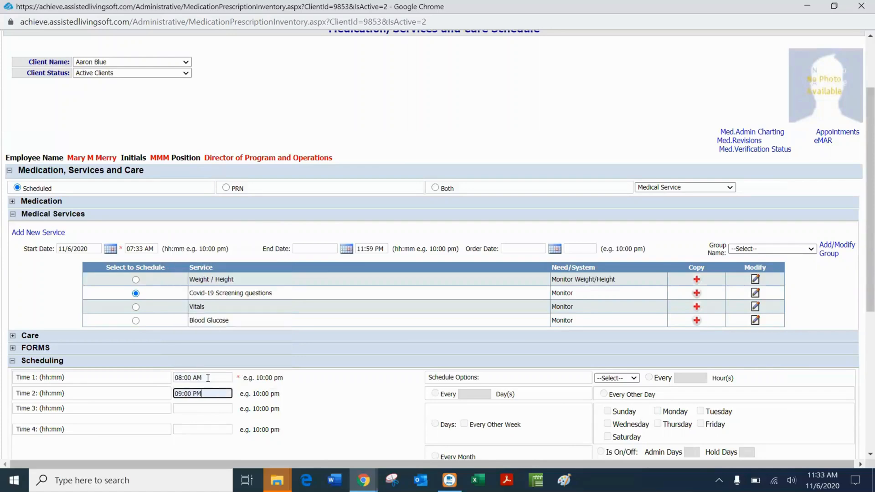
scroll(270, 281, down, 1)
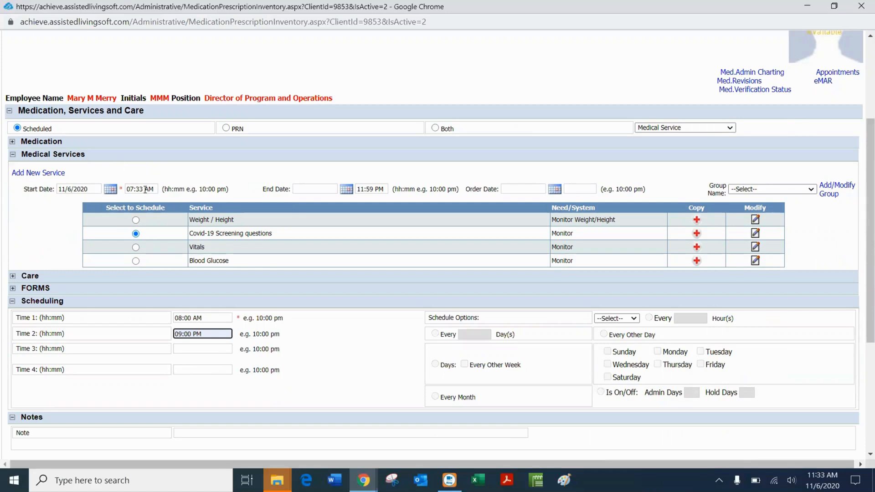
click(211, 317)
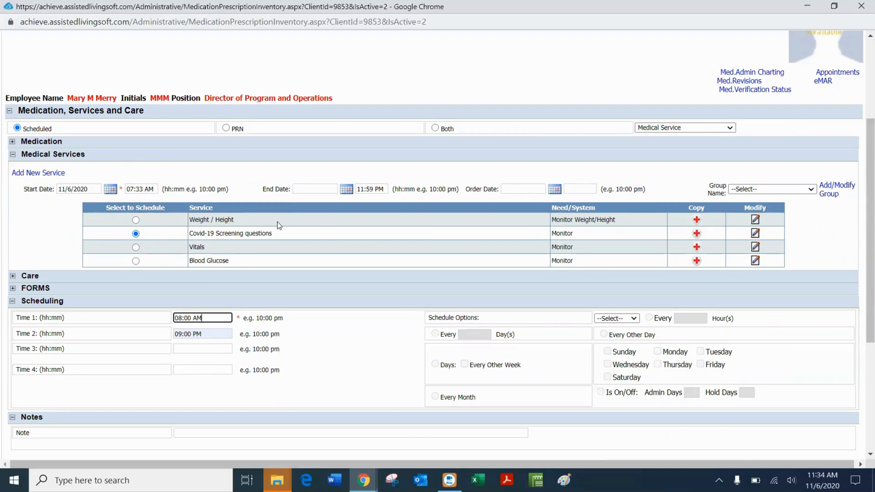
scroll(418, 273, down, 3)
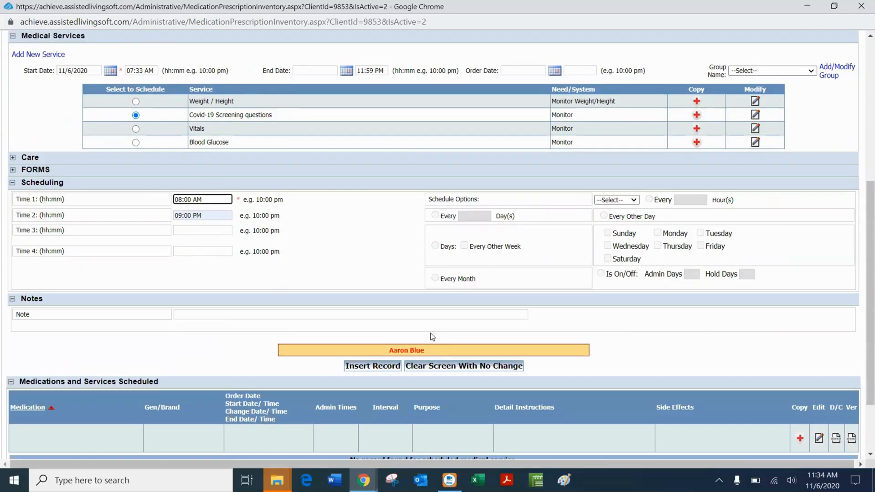
click(365, 368)
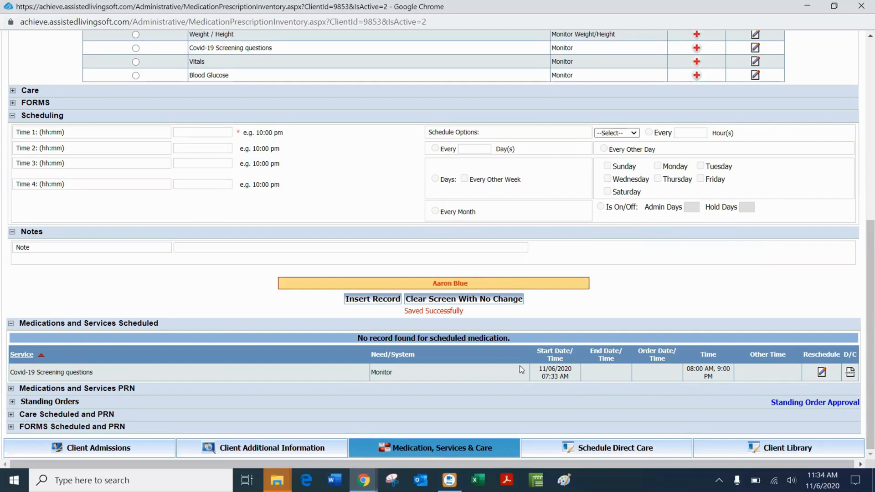
Select Vitals for scheduling and set its start date to 11/1/2020.
scroll(305, 216, up, 1)
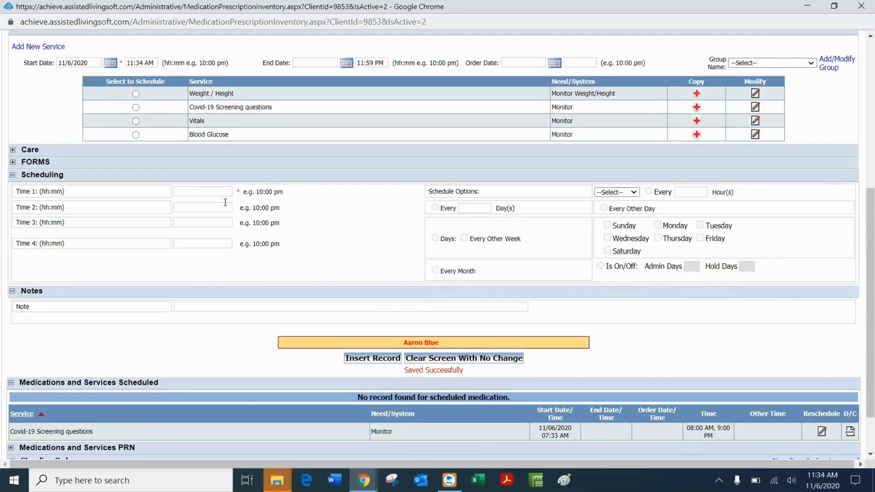
click(135, 122)
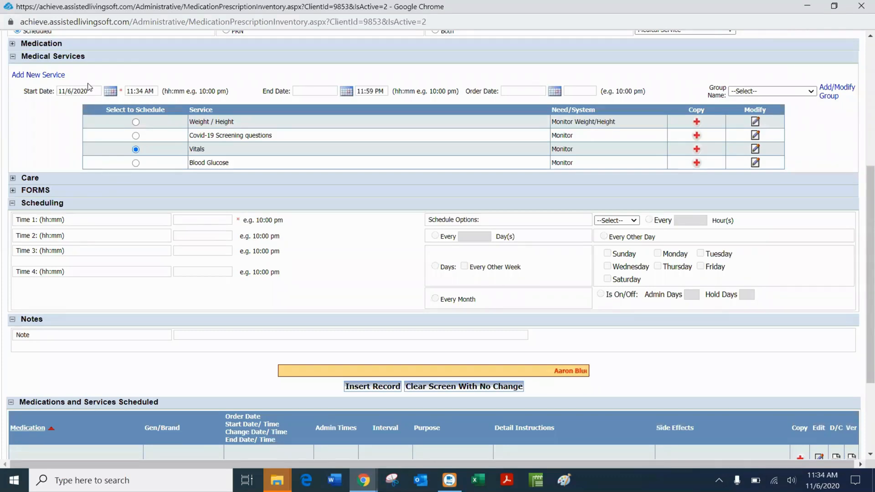
triple_click(89, 92)
text(1)
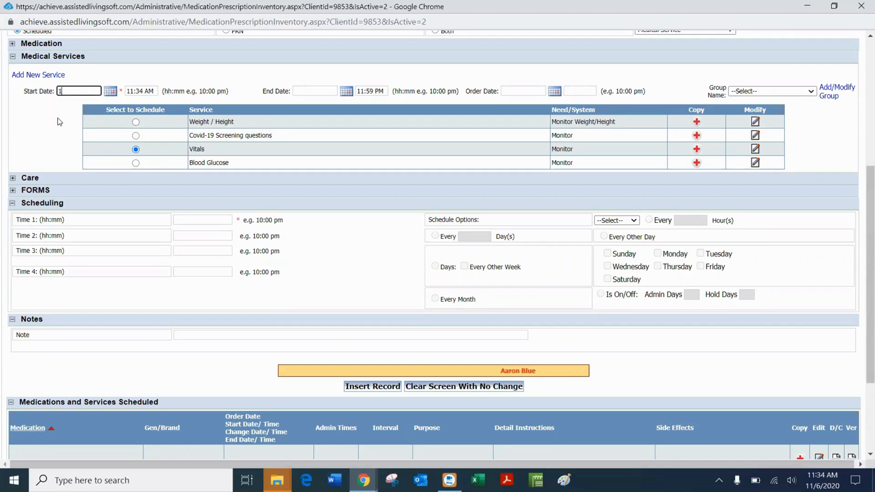
text(1/1/2020)
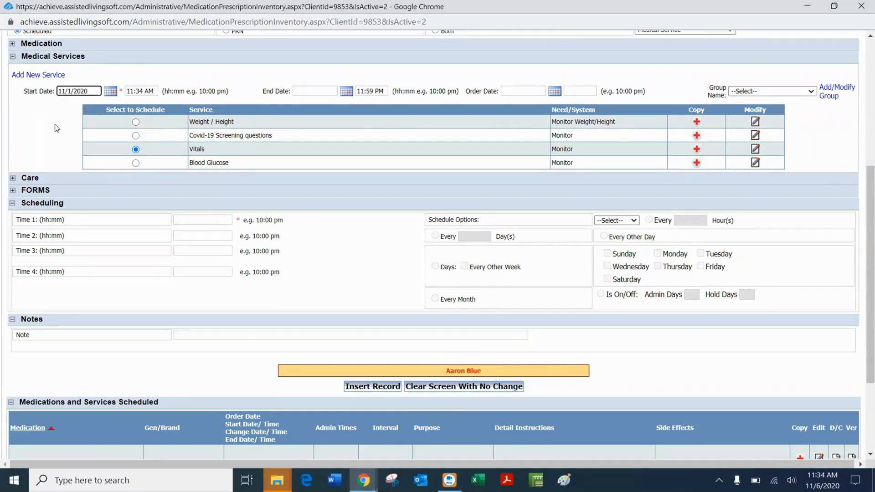
scroll(59, 127, up, 3)
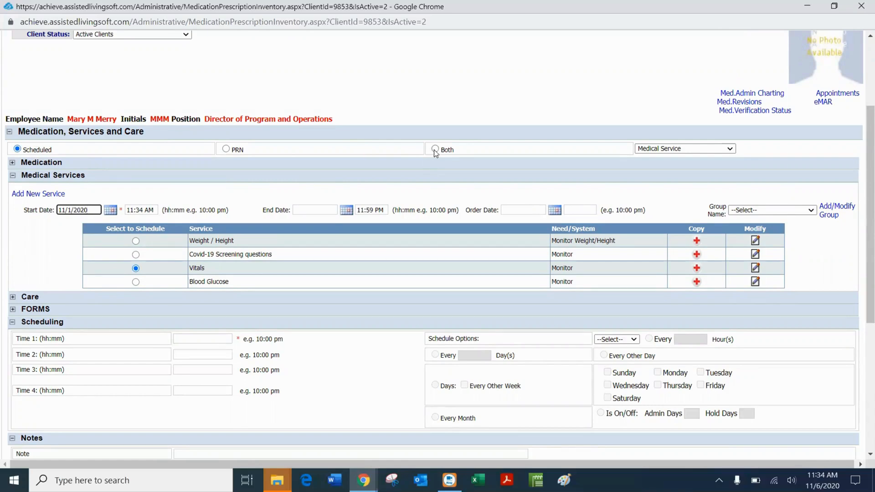
click(539, 88)
Set the Vitals schedule option to Other Time with an Every Month recurrence.
scroll(661, 312, down, 4)
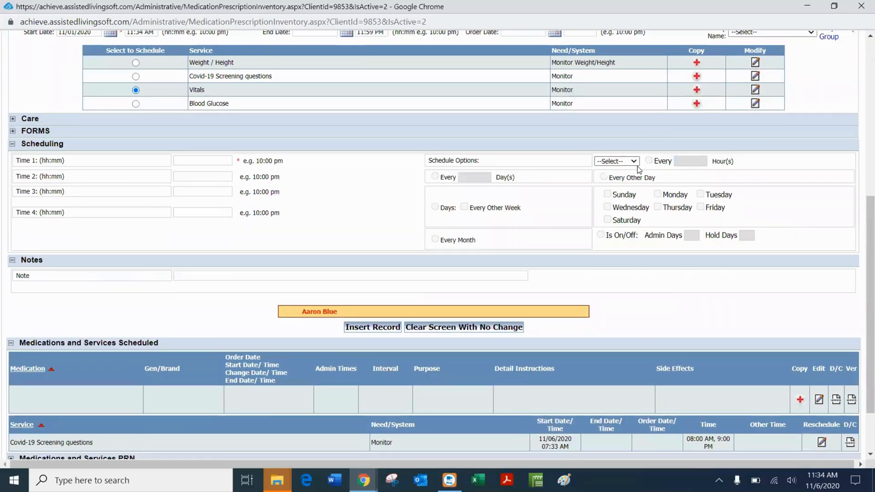
click(638, 163)
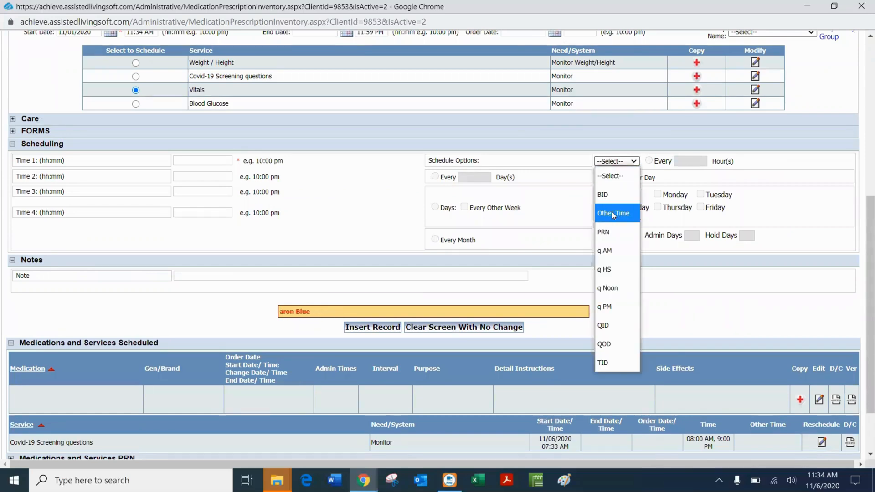
click(610, 214)
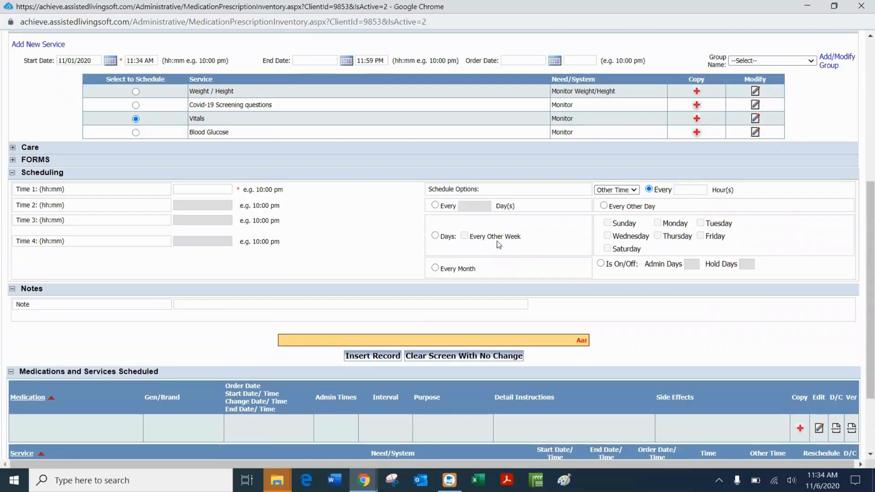
click(434, 269)
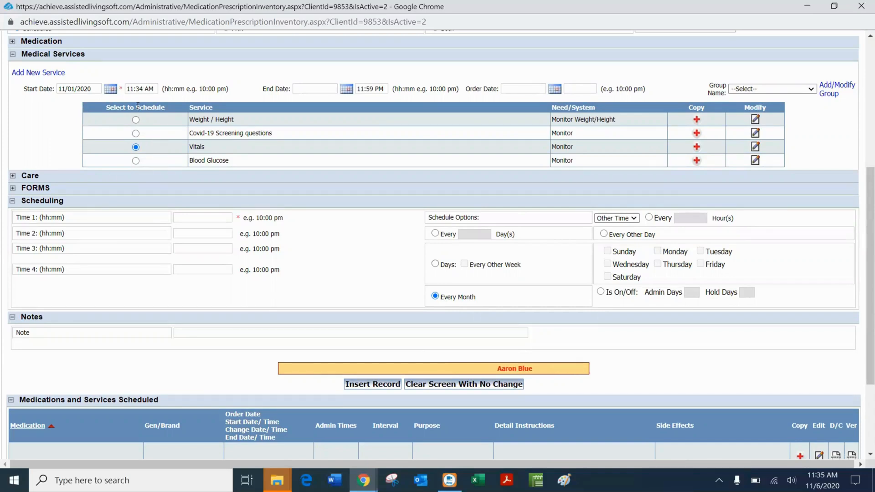
Set the Vitals start time to 07:34 AM and Time 1 to 09:00 AM, and insert the record.
double_click(129, 89)
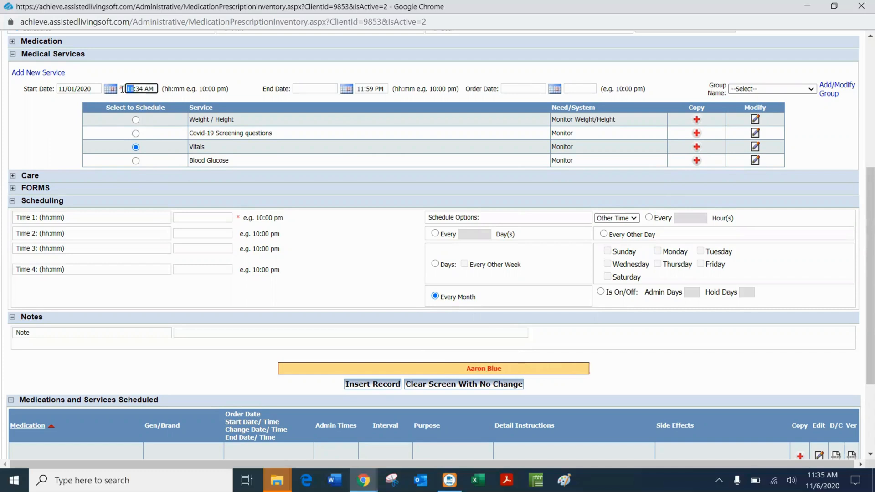
text(07)
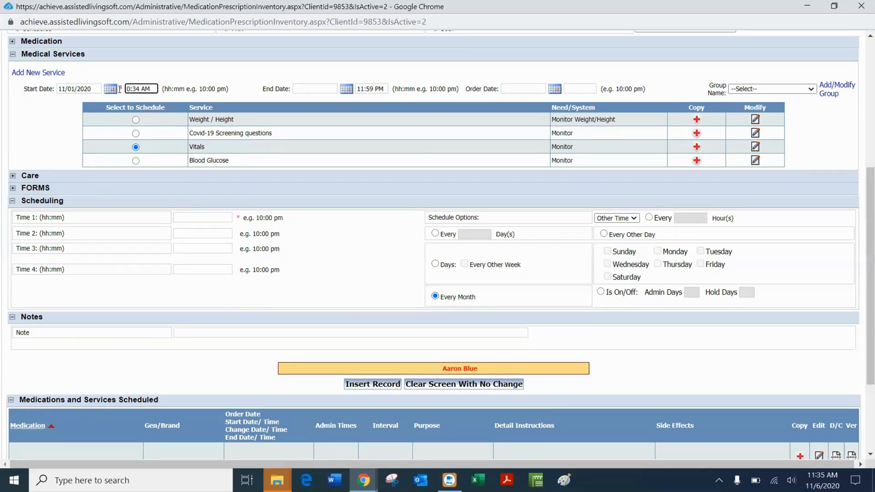
click(194, 217)
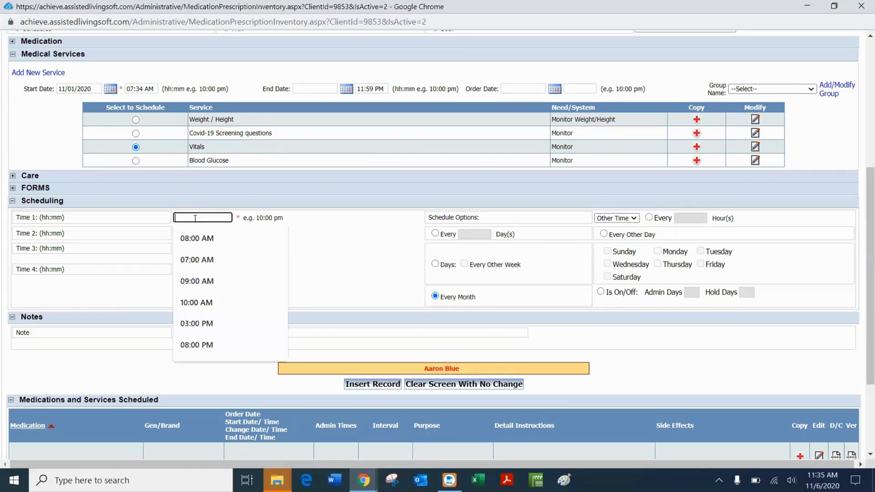
click(202, 283)
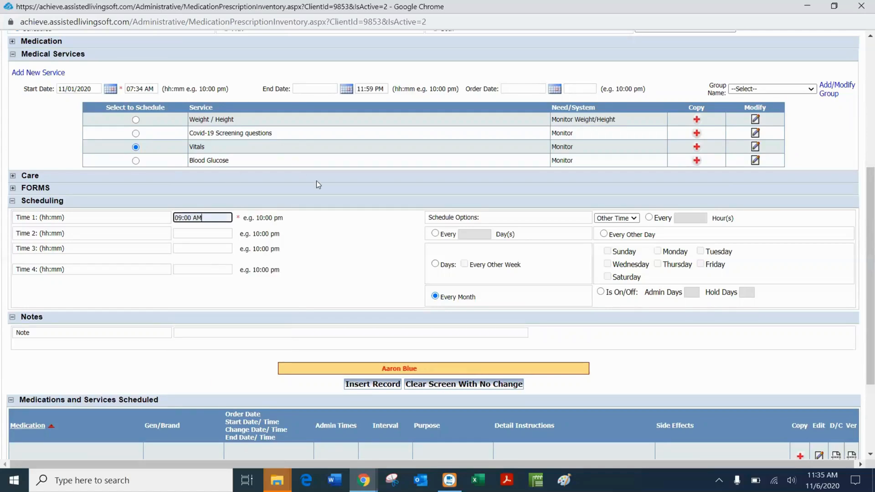
click(373, 385)
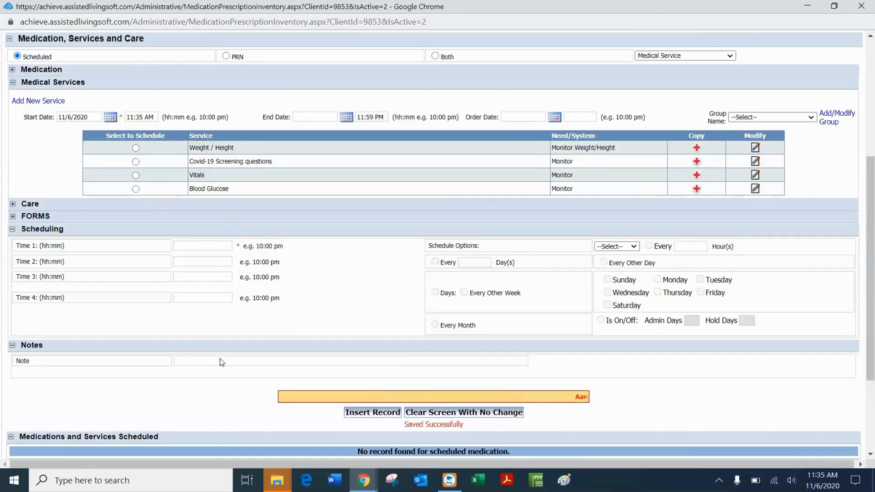
scroll(220, 358, down, 3)
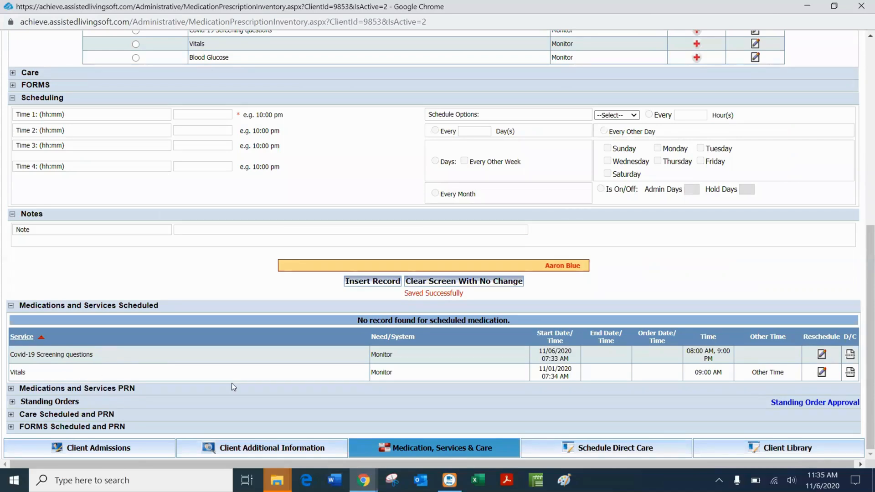
Select Blood Glucose for scheduling as Both scheduled and PRN, with the start time set to 05:35 AM.
scroll(233, 213, up, 2)
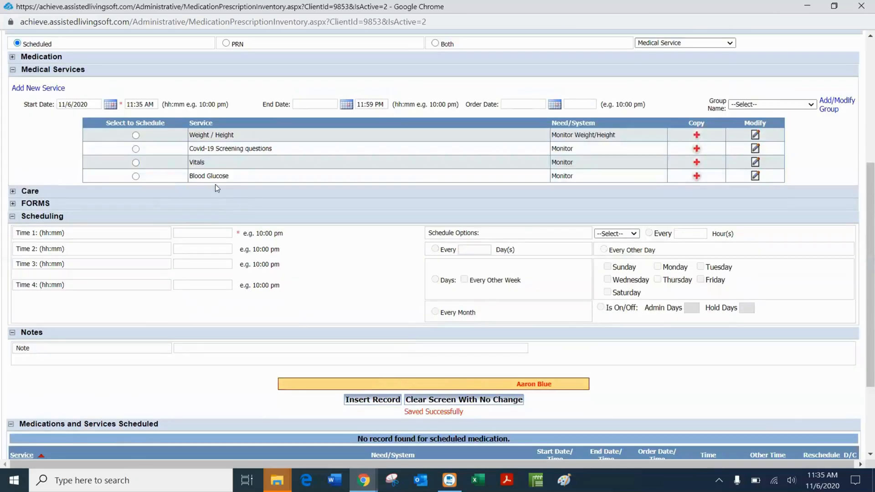
click(136, 177)
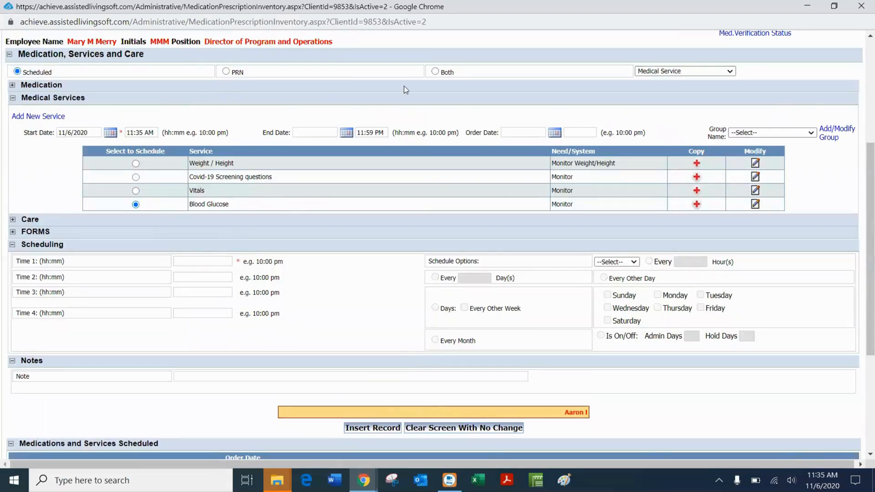
click(434, 71)
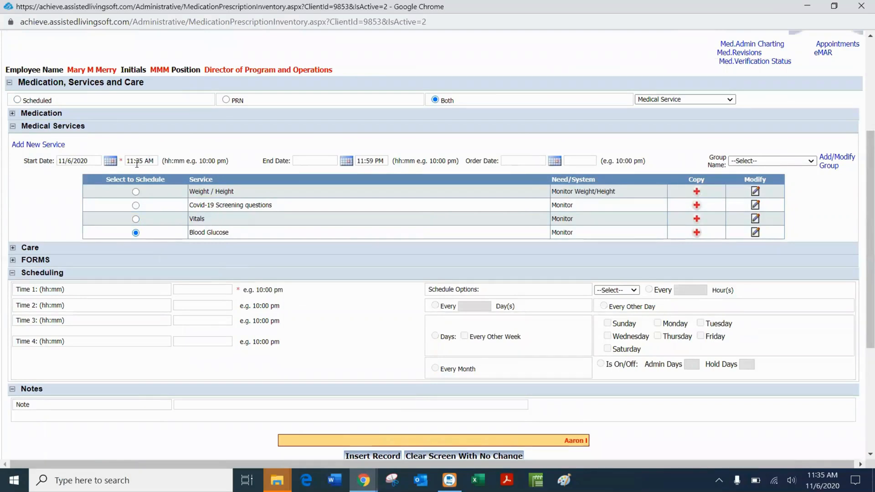
click(130, 161)
drag(129, 161, 123, 160)
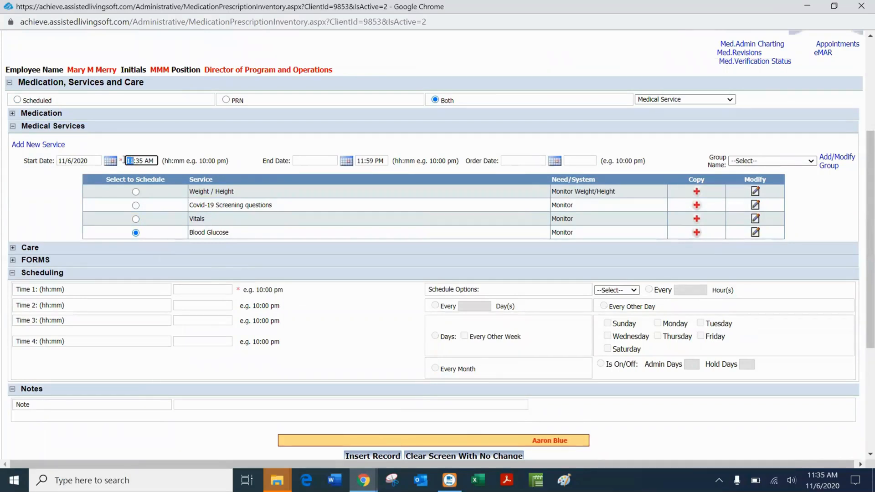
text(0)
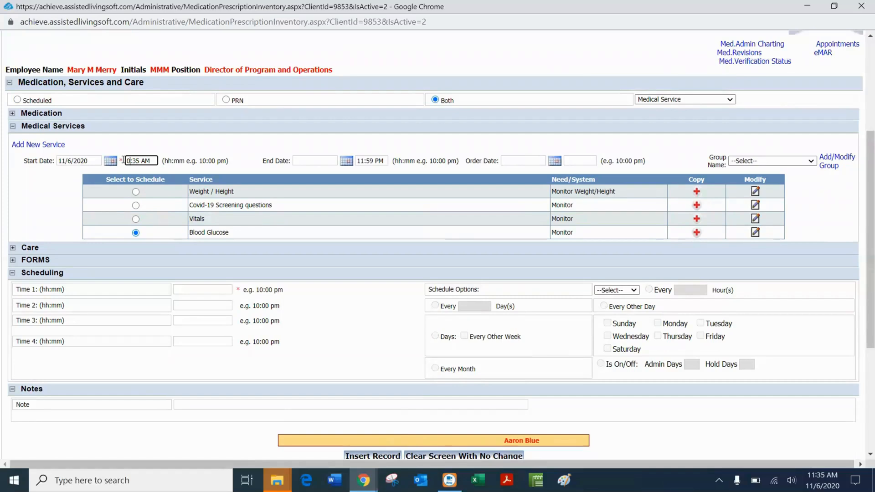
text(5)
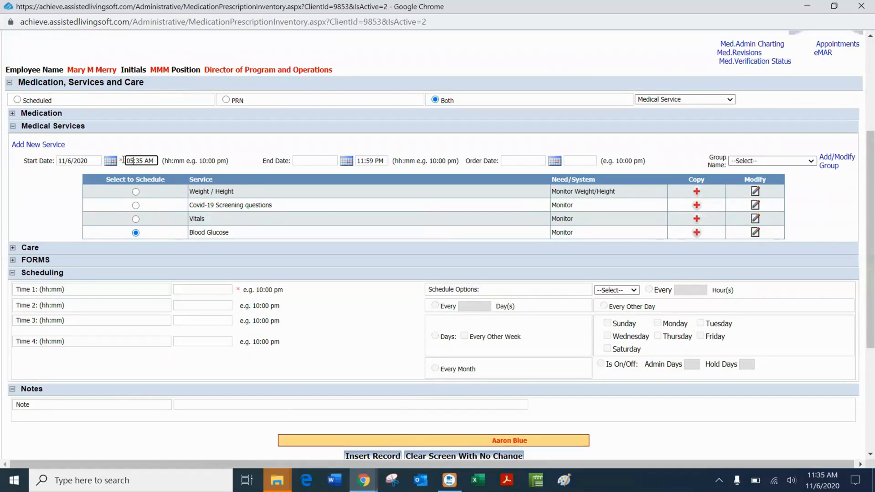
Set the Blood Glucose schedule times to 08:00 AM, 12:00 PM and 10:00 PM, and insert the record.
click(198, 290)
click(213, 310)
click(218, 306)
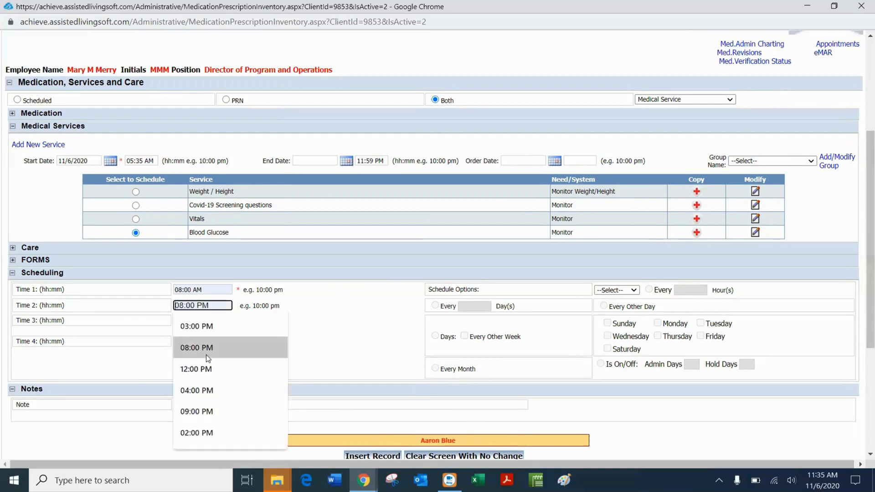
click(201, 369)
click(192, 322)
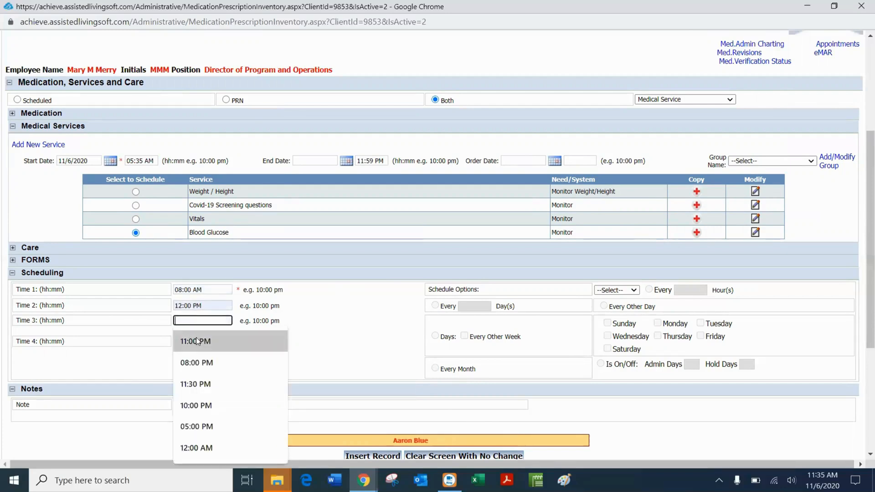
click(203, 397)
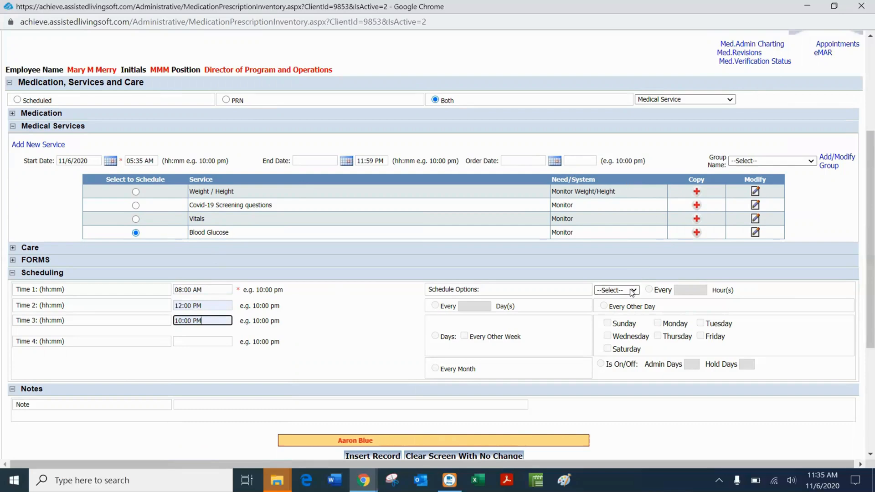
scroll(371, 436, down, 3)
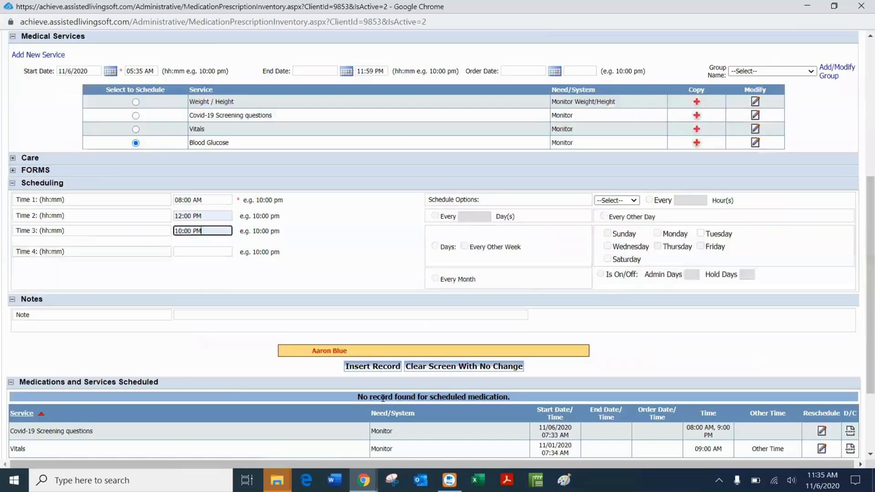
click(379, 339)
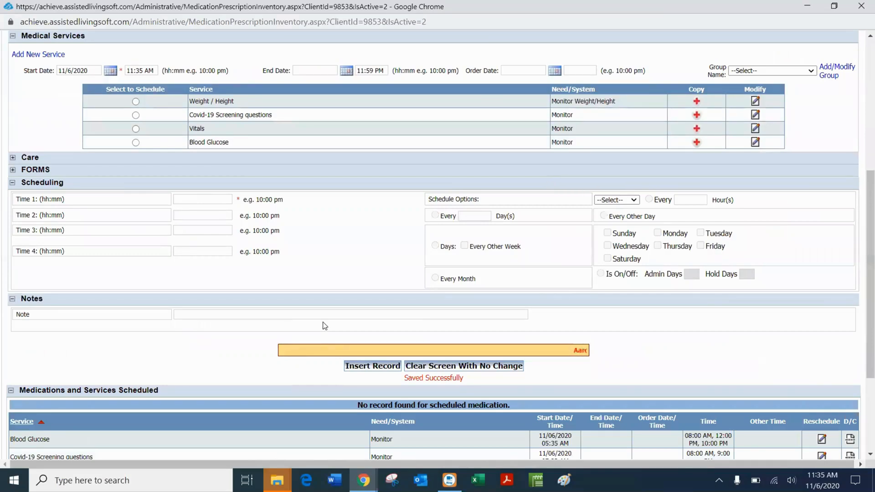
scroll(325, 328, down, 3)
Open the client's medication administration charting and review the scheduled and PRN services for 11/06/2020.
scroll(542, 254, up, 6)
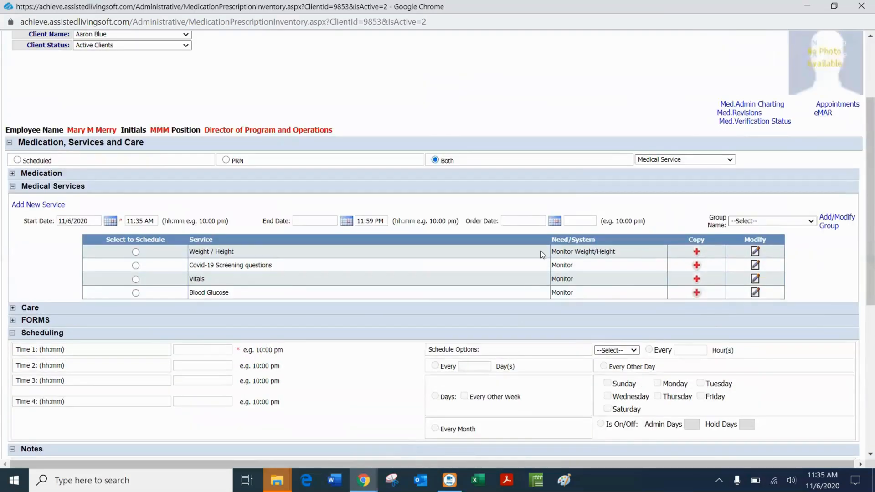
scroll(448, 144, up, 3)
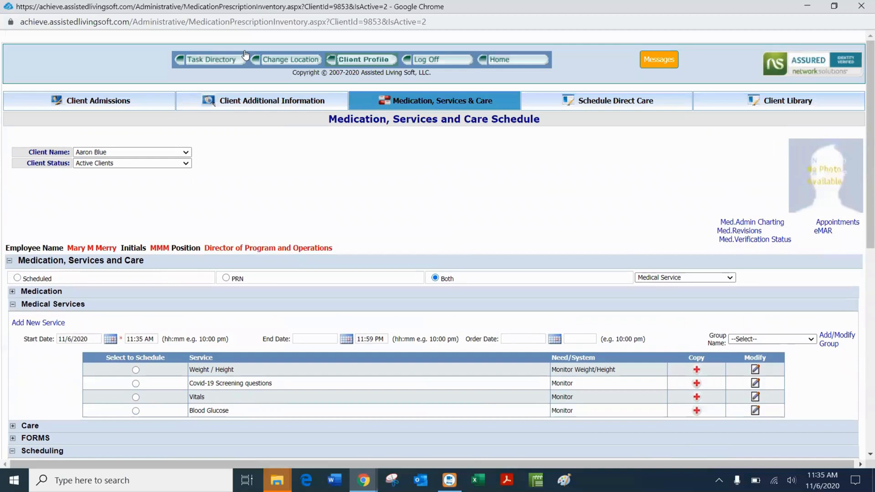
click(204, 59)
mouse_move(183, 133)
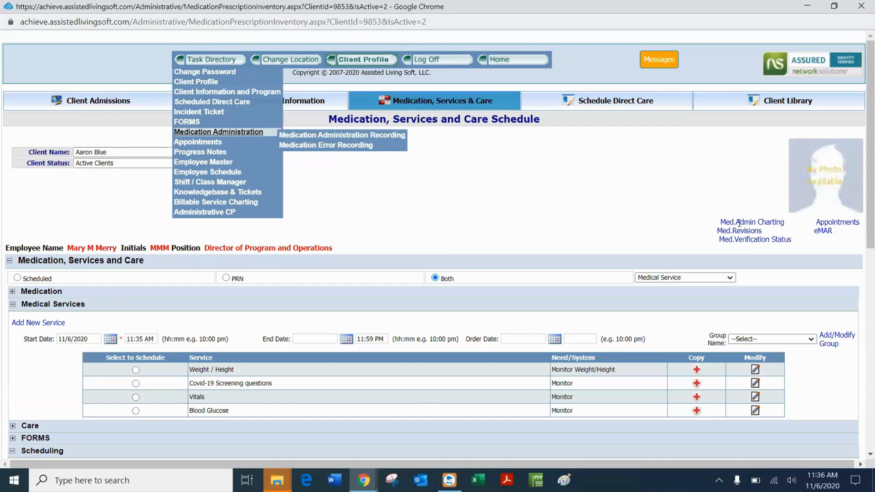
click(770, 223)
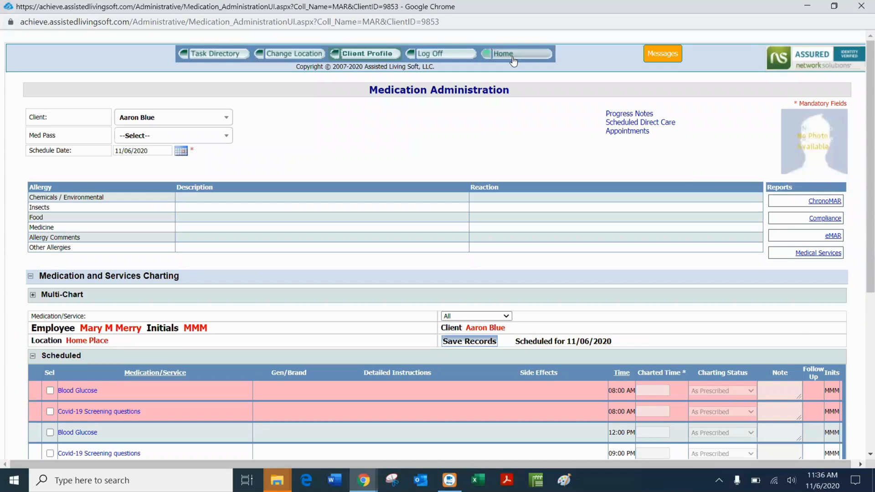
scroll(428, 137, down, 4)
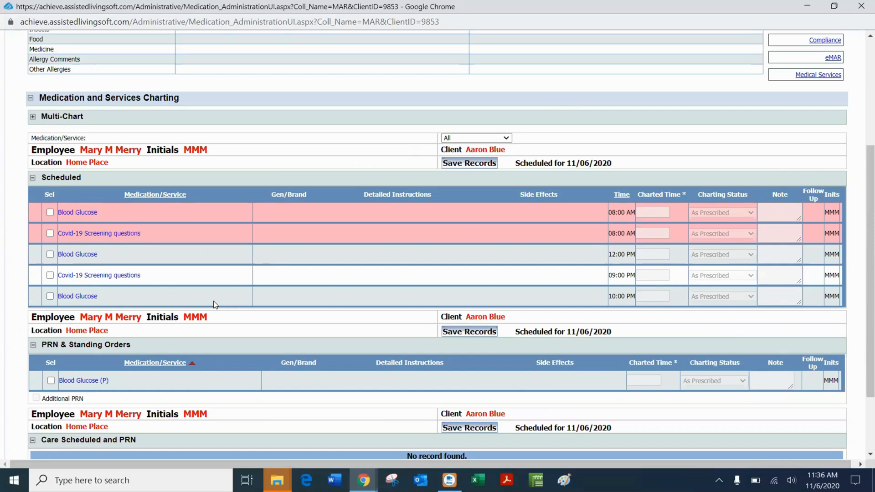
scroll(250, 297, down, 2)
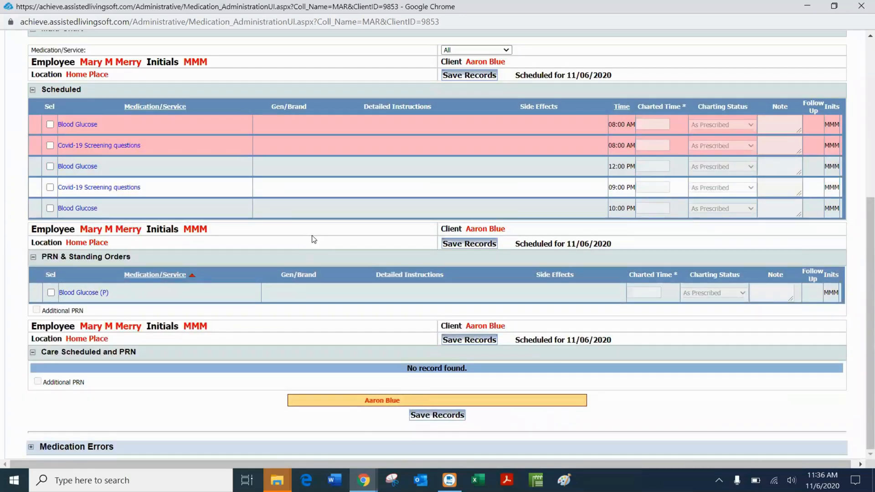
Change the charting schedule date to 11/01/2020 and check which services are scheduled that day.
scroll(223, 216, up, 6)
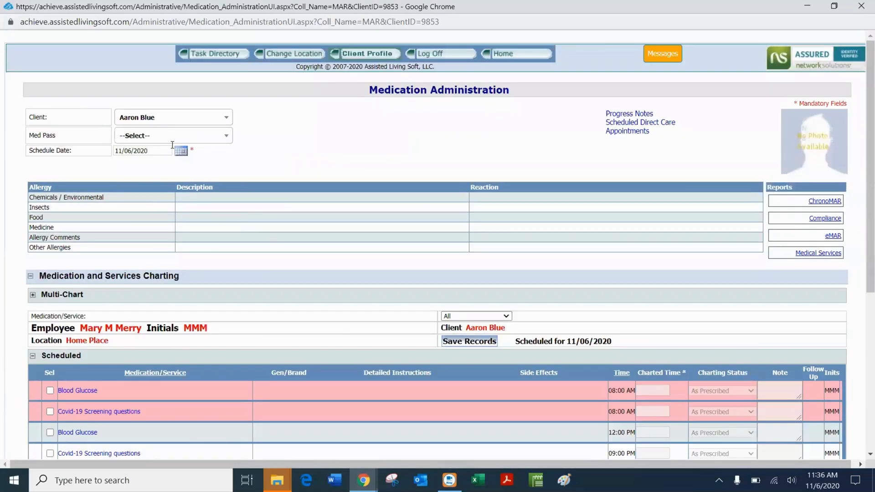
click(181, 151)
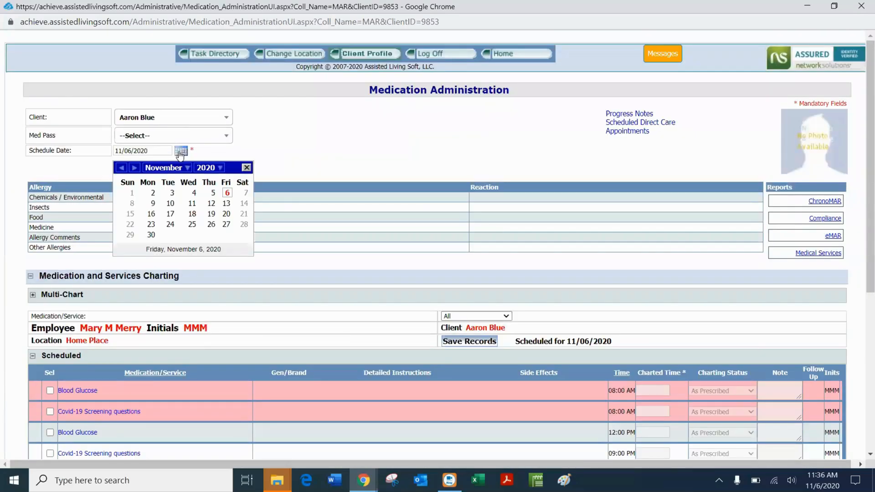
click(131, 193)
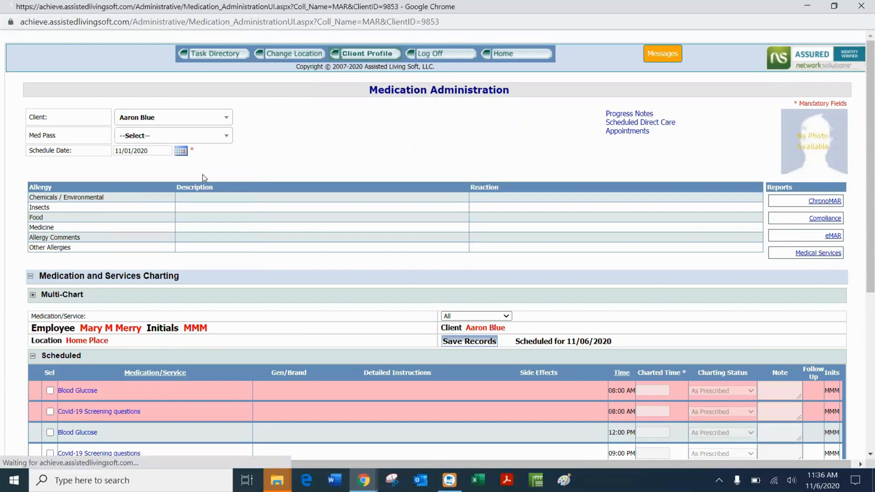
scroll(133, 278, down, 3)
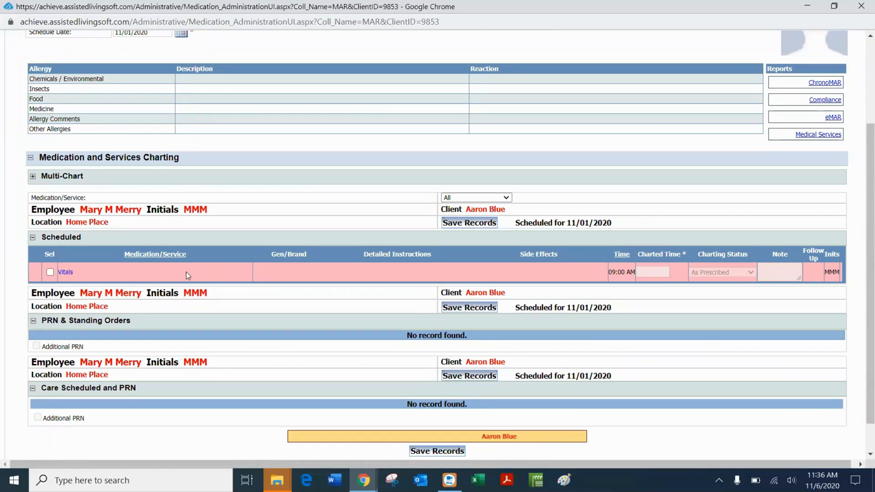
Switch the charting schedule date to 11/02/2020 and check that day's scheduled and PRN sections.
scroll(149, 174, up, 3)
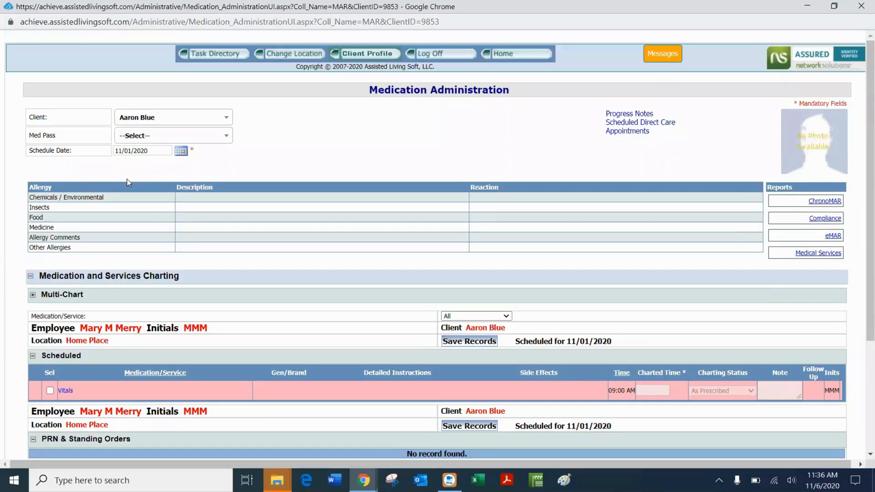
click(180, 151)
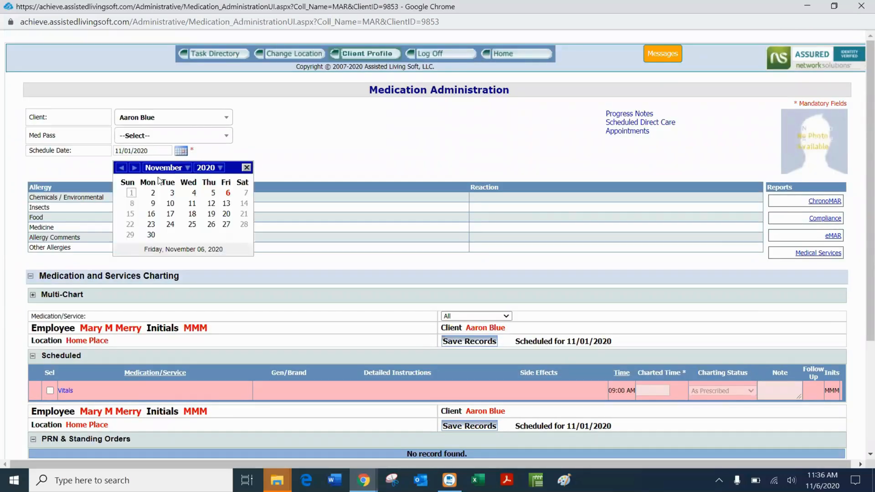
click(153, 193)
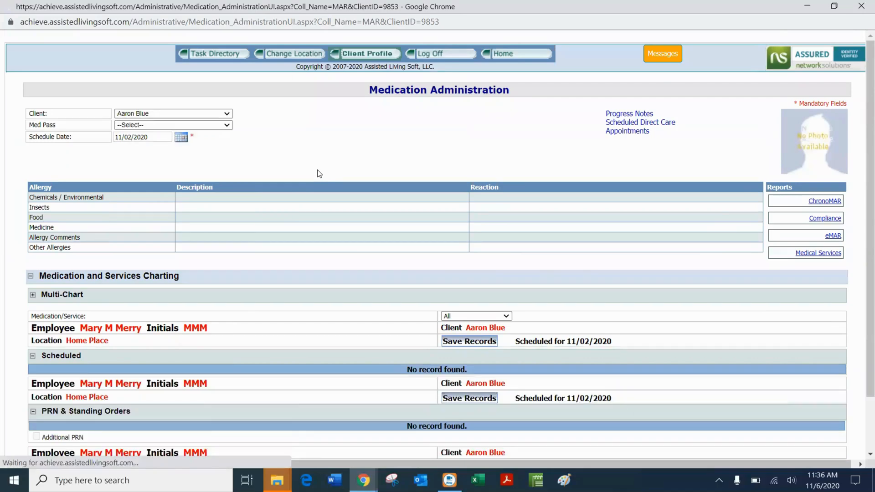
scroll(221, 204, down, 3)
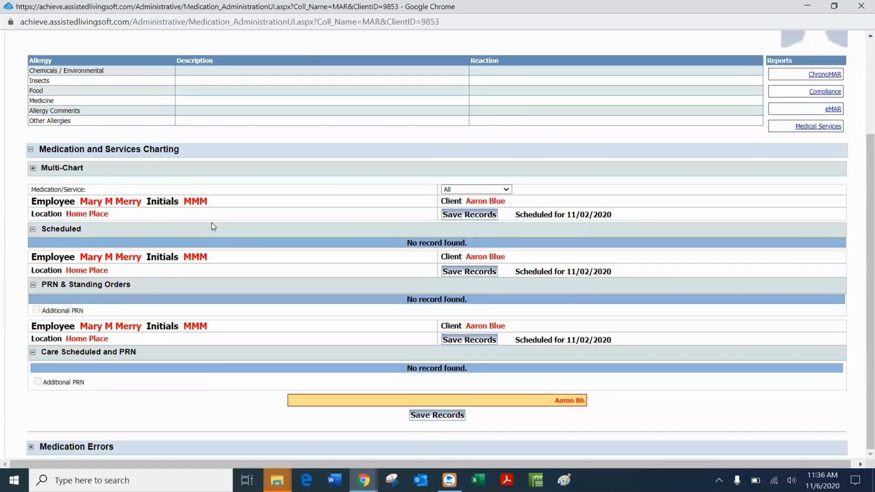
Return the charting schedule date to 11/06/2020 and look over the services listed for charting.
scroll(214, 178, up, 3)
click(180, 145)
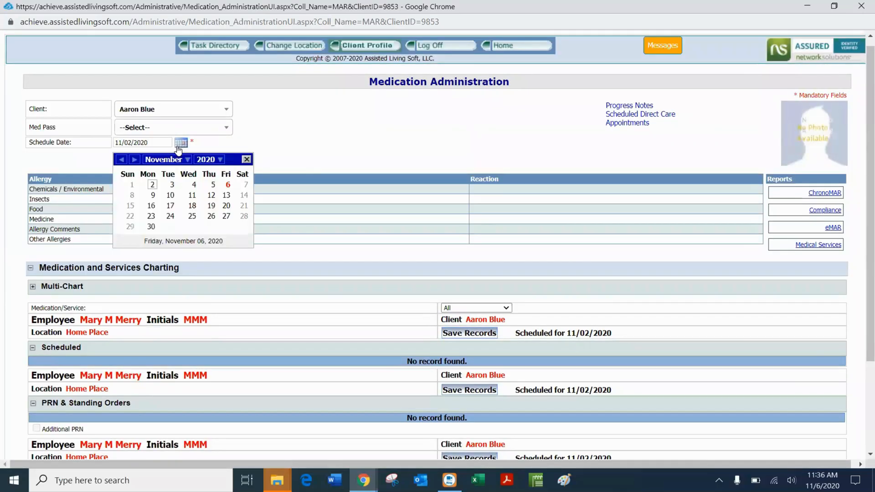
click(229, 185)
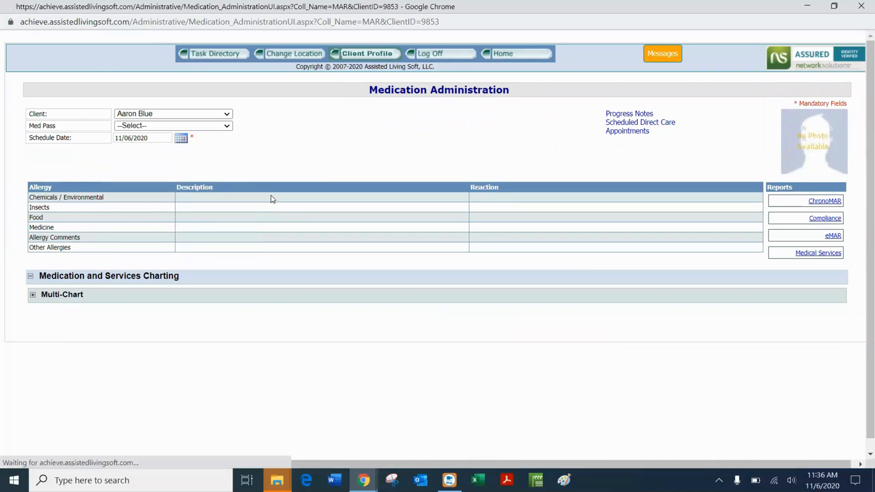
scroll(207, 271, down, 3)
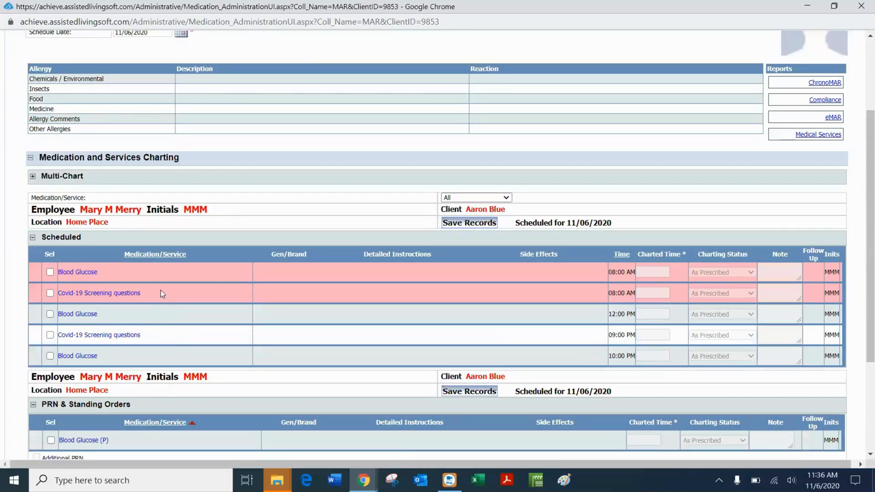
scroll(301, 212, up, 3)
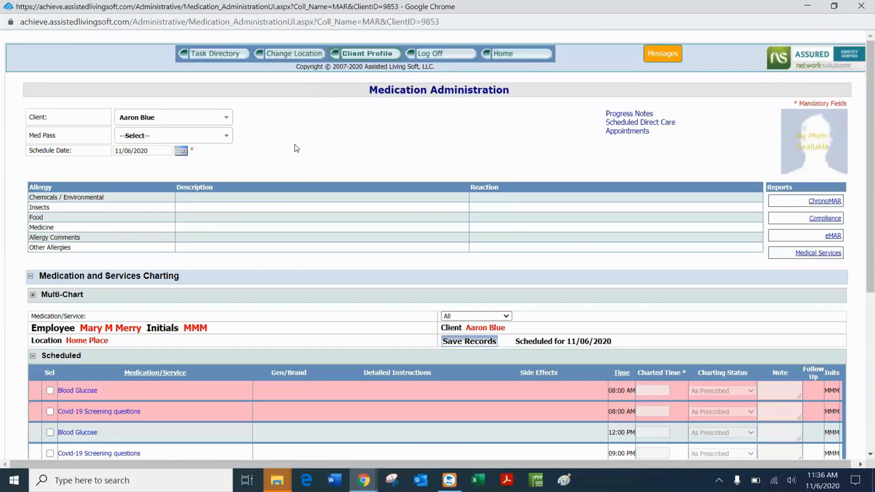